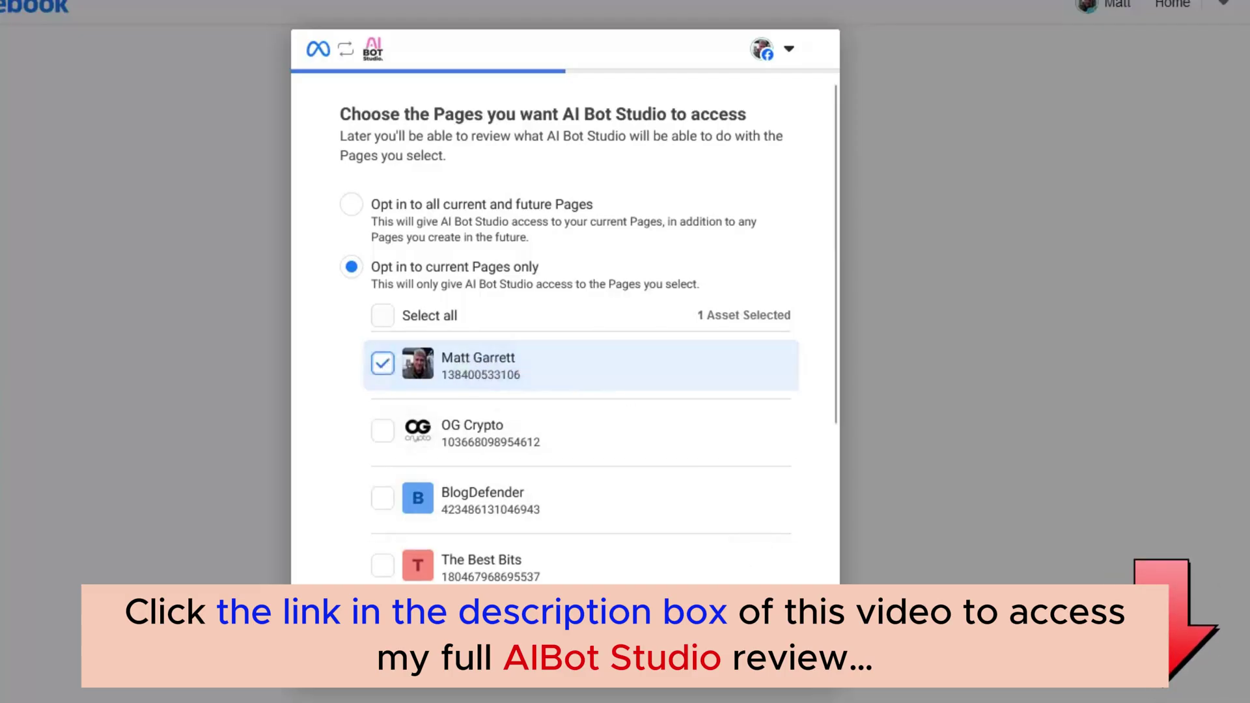
Step: Authorize AI Bot Studio on Facebook for the selected Page and only the second listed business, approving its access request
left_click(696, 645)
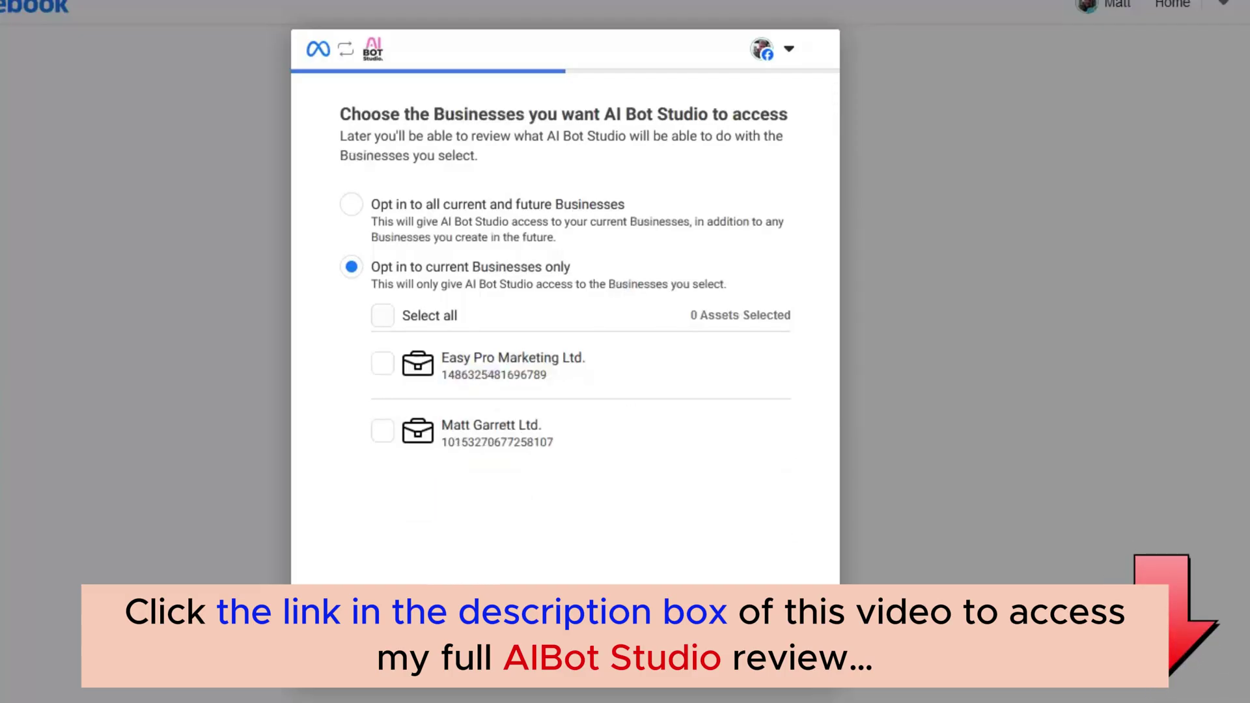
left_click(382, 431)
left_click(734, 645)
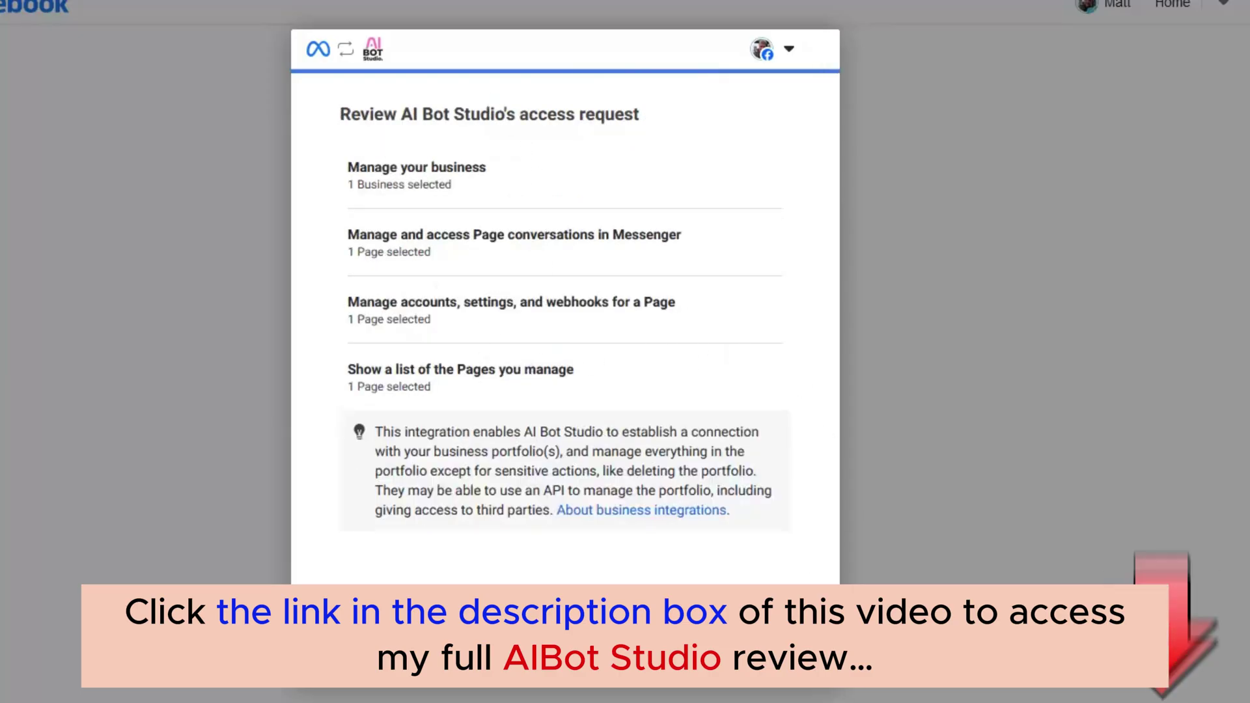
left_click(735, 644)
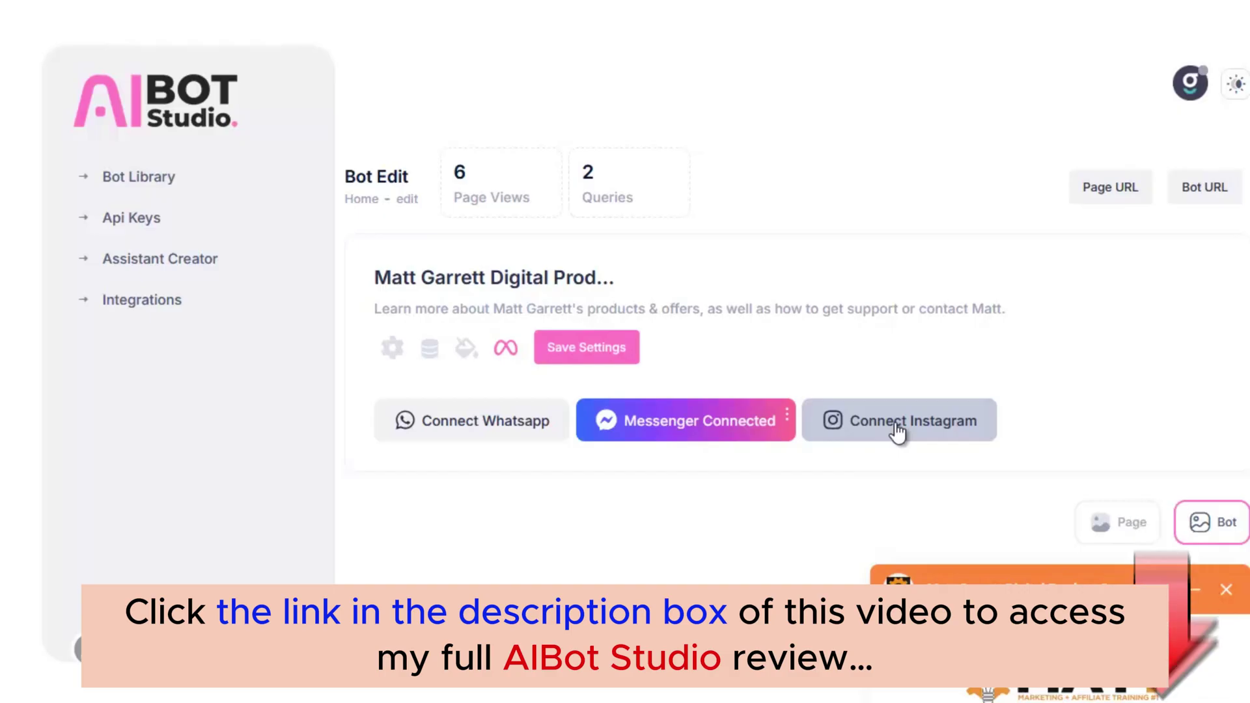
Step: Connect Instagram to the bot, logging in with the saved FixAndGrow username and password and allowing AI Bot Studio-IG's access request
left_click(896, 427)
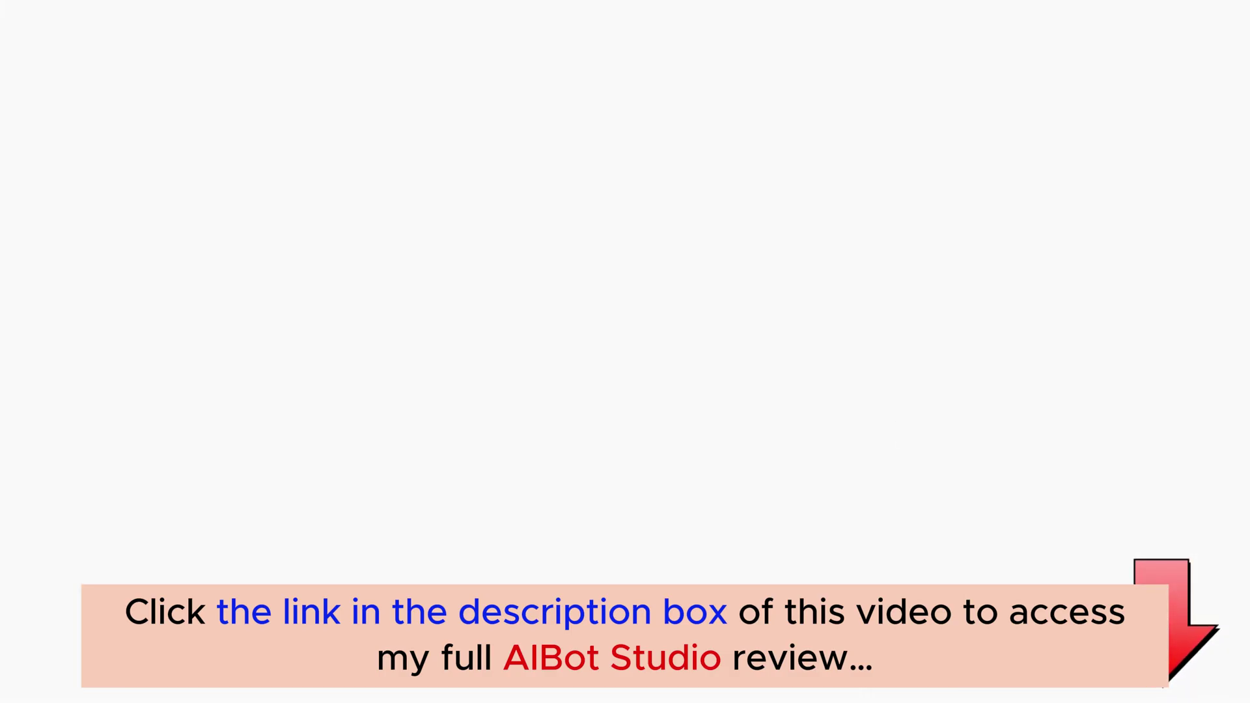
mouse_move(753, 190)
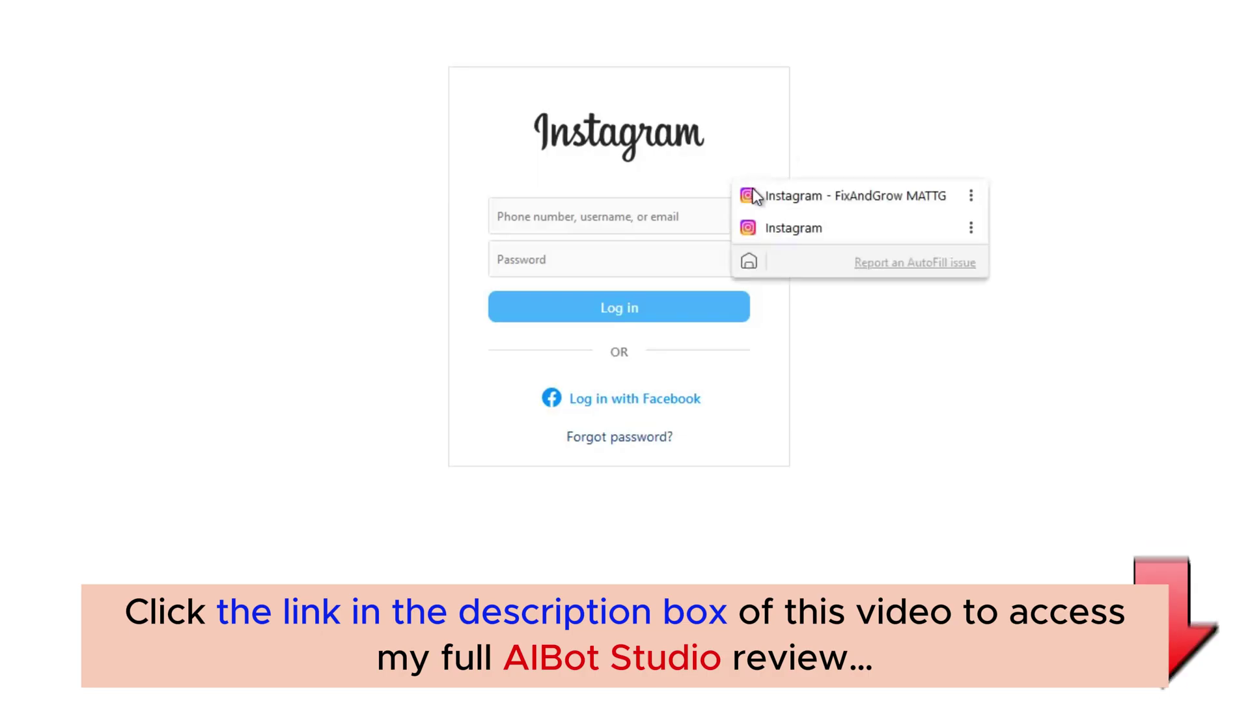
left_click(800, 205)
left_click(694, 306)
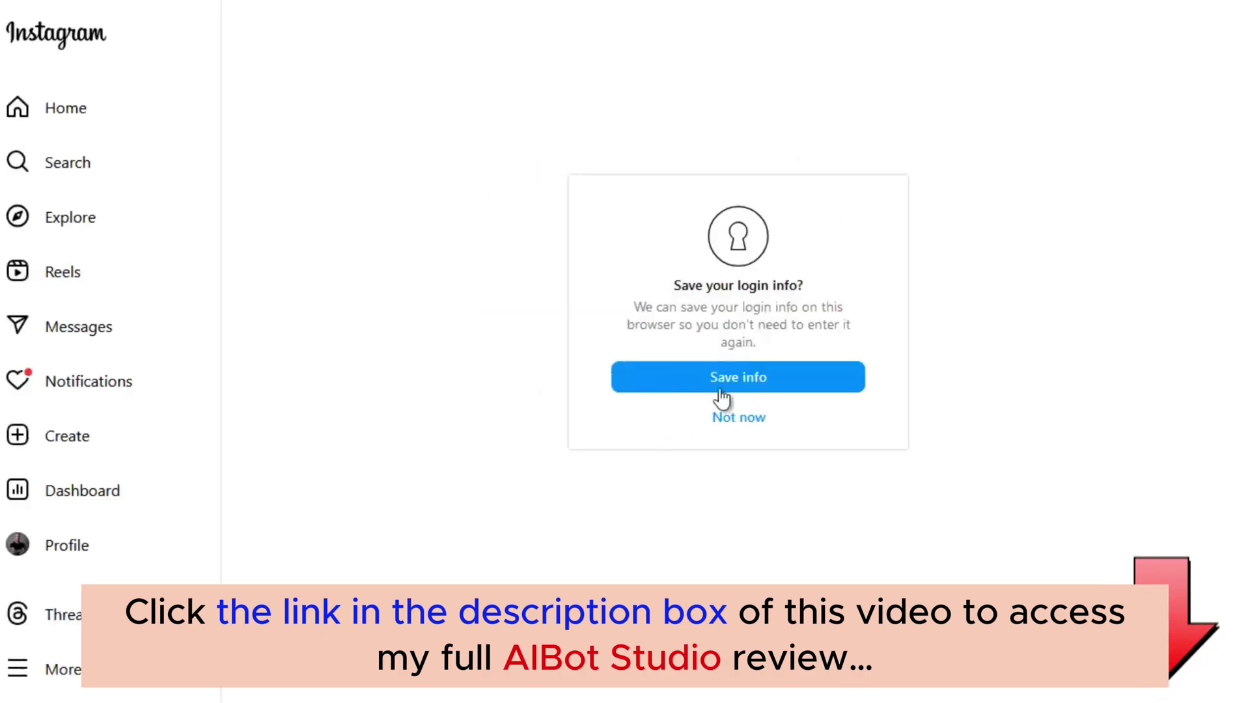
left_click(786, 383)
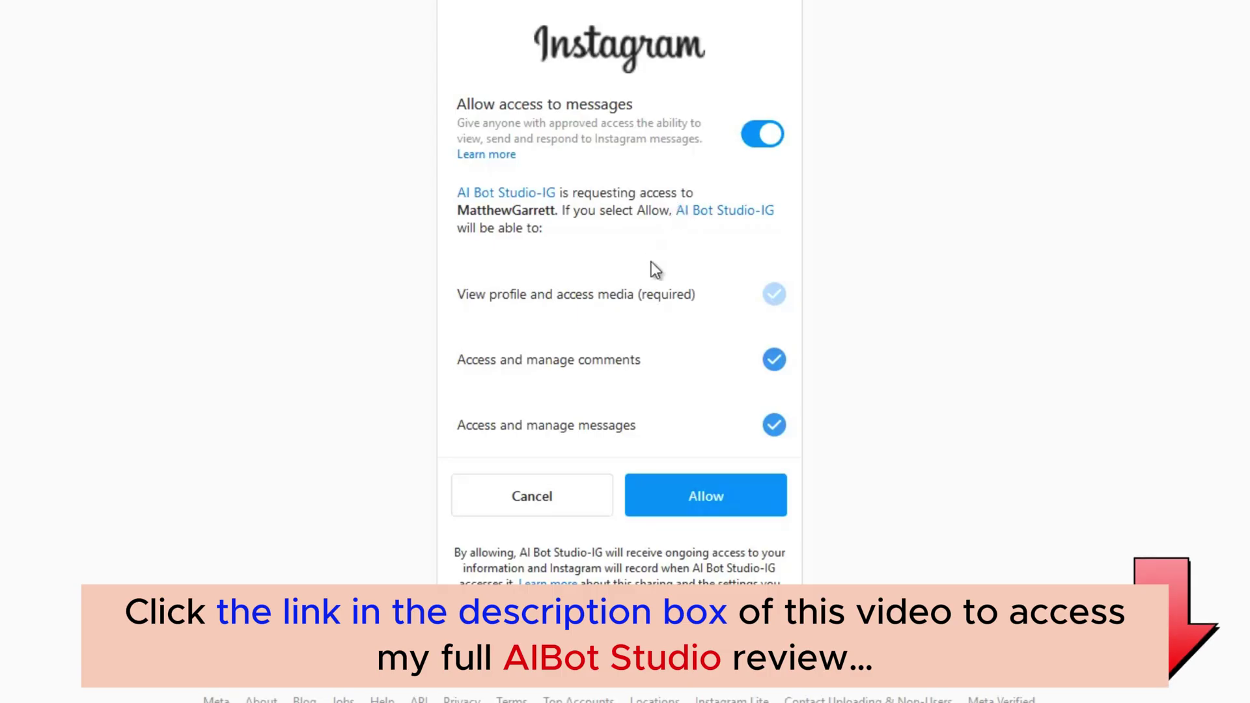
left_click(734, 507)
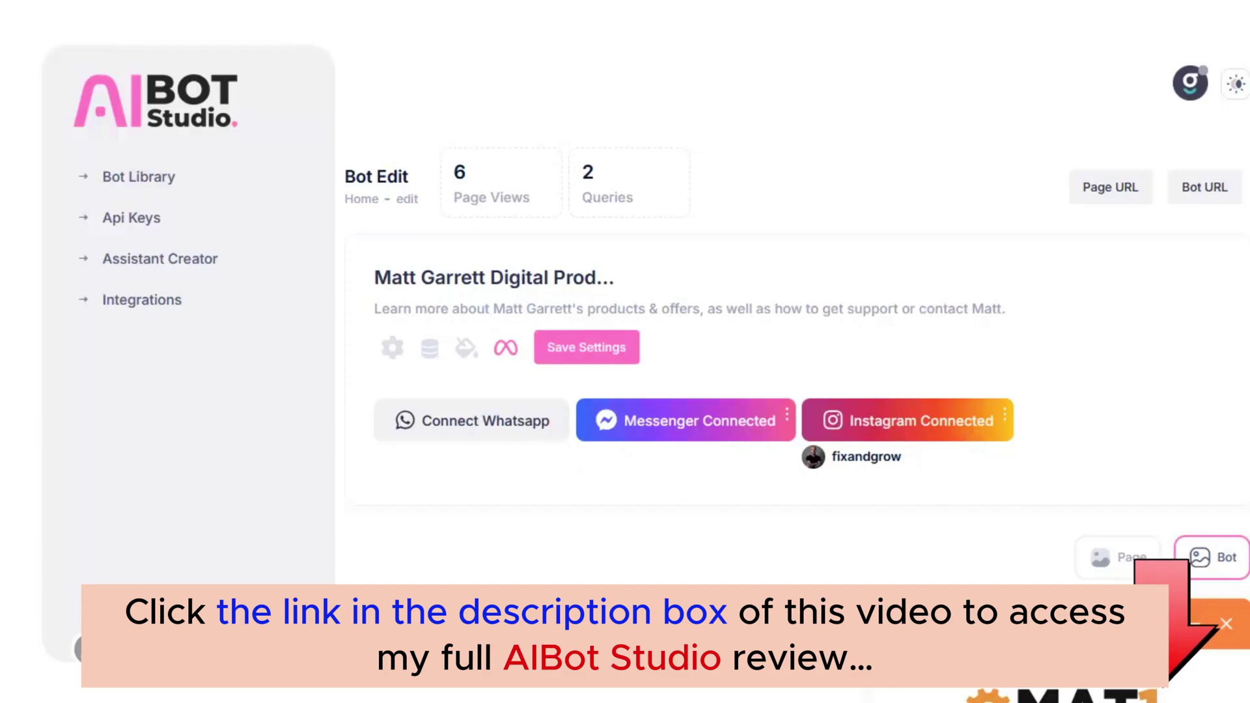
Step: Start connecting WhatsApp with the current Facebook account and accept sharing WhatsApp Business Account access with Nicely Media LLC
left_click(449, 432)
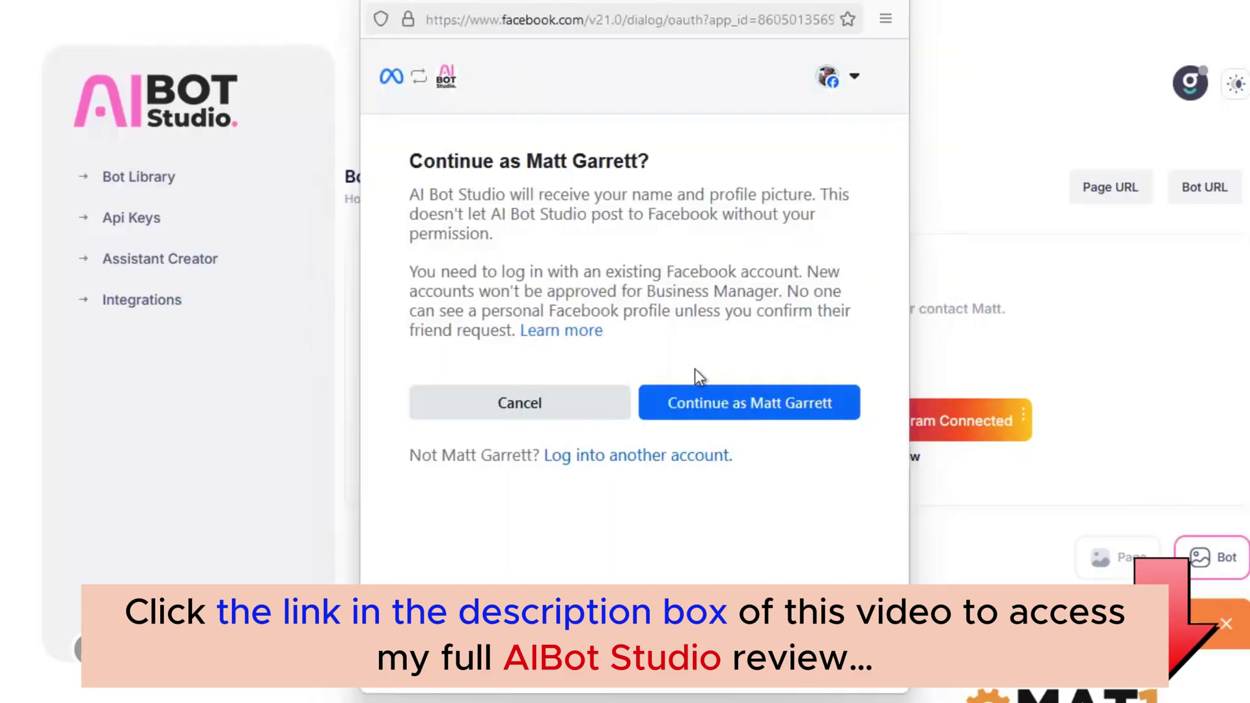
left_click(720, 407)
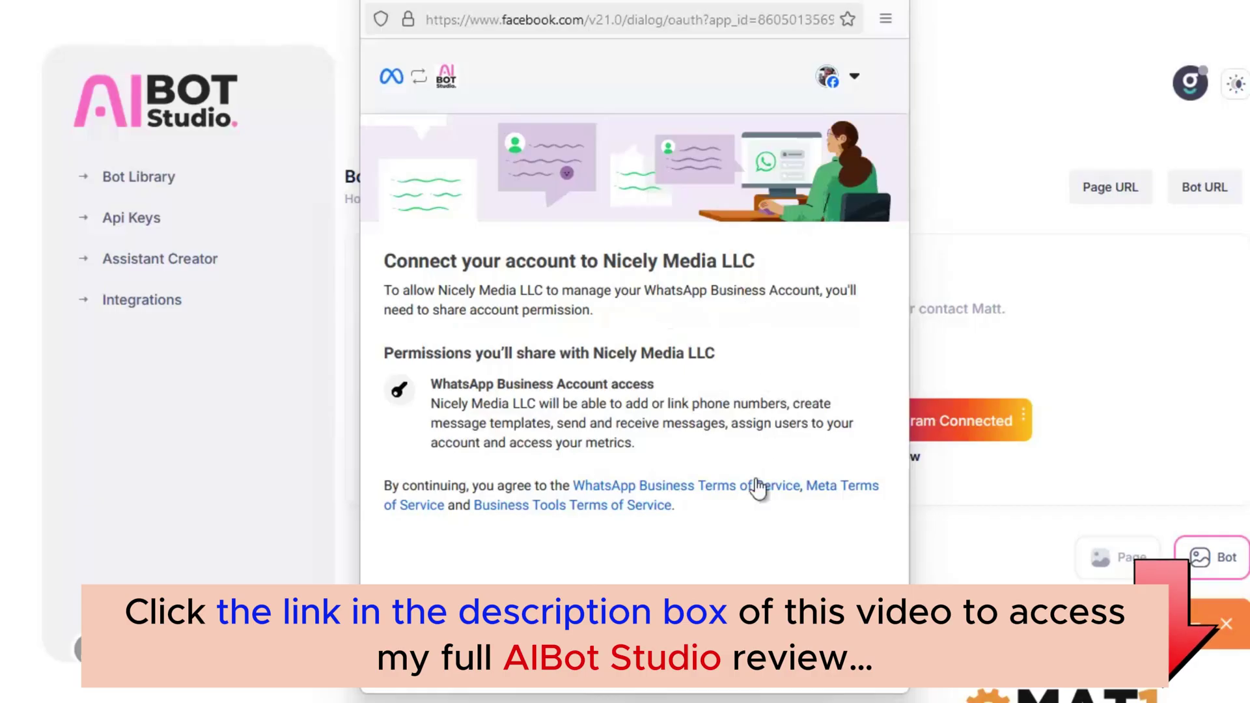
left_click(845, 663)
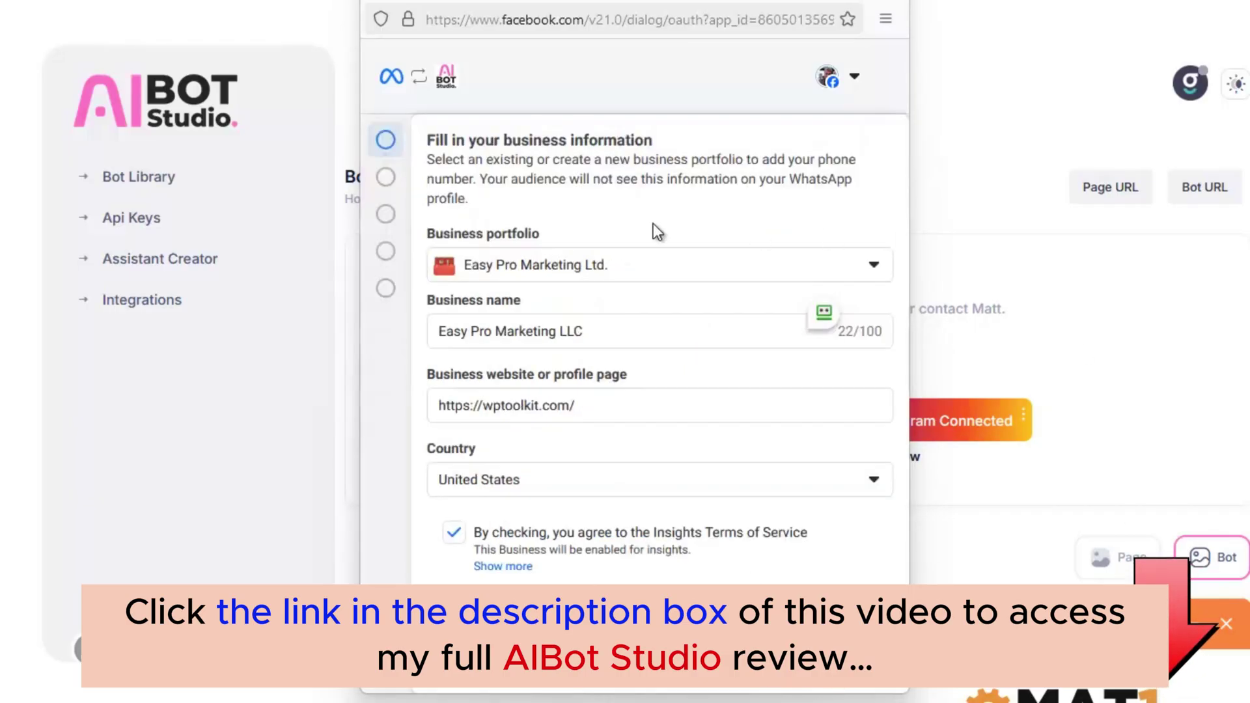
Step: Select the last listed business portfolio and enter its Facebook page address as the business website
left_click(671, 271)
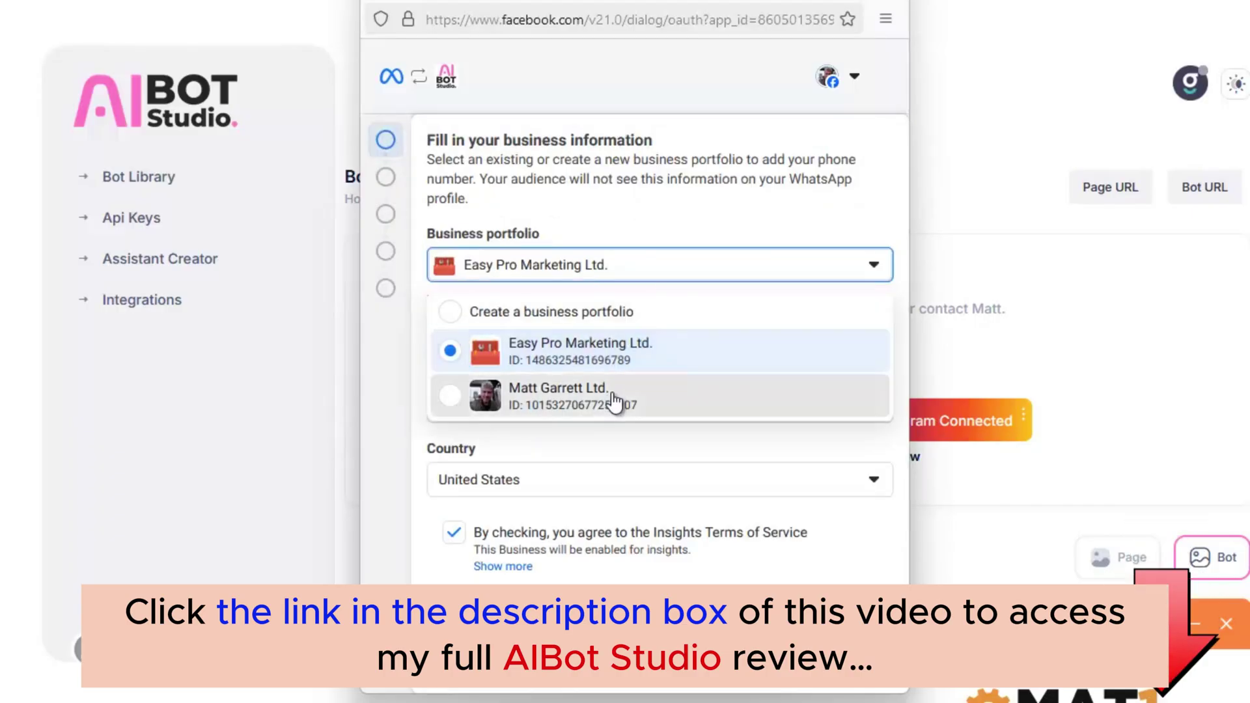
left_click(536, 393)
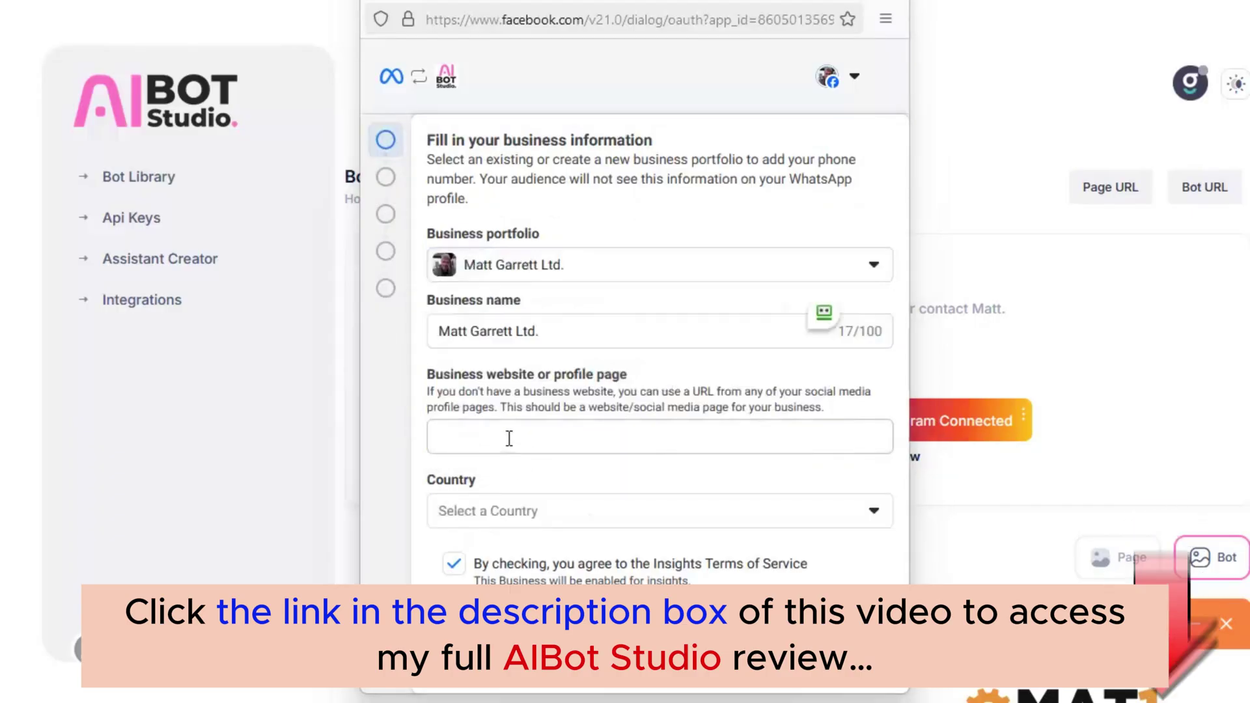
left_click(509, 439)
type("https://www.facebook.com/mattgarrettcom")
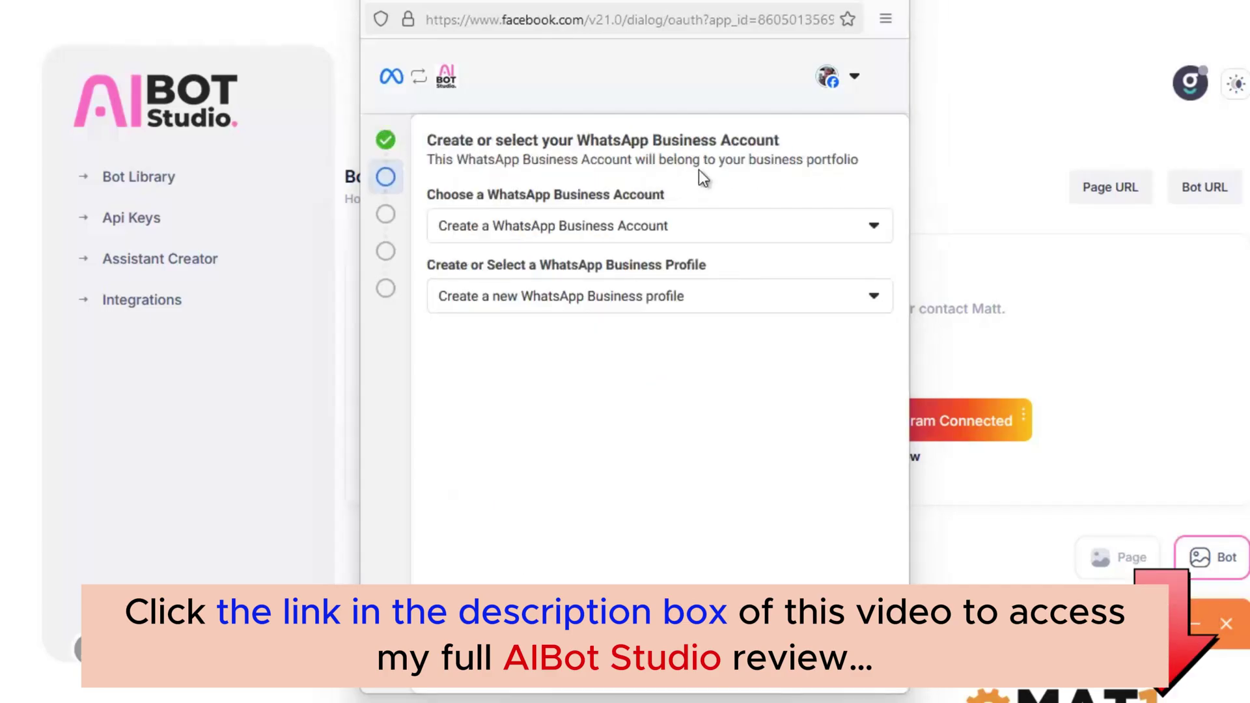
Step: Choose to create a new WhatsApp Business Account with a new business profile, and continue
left_click(731, 233)
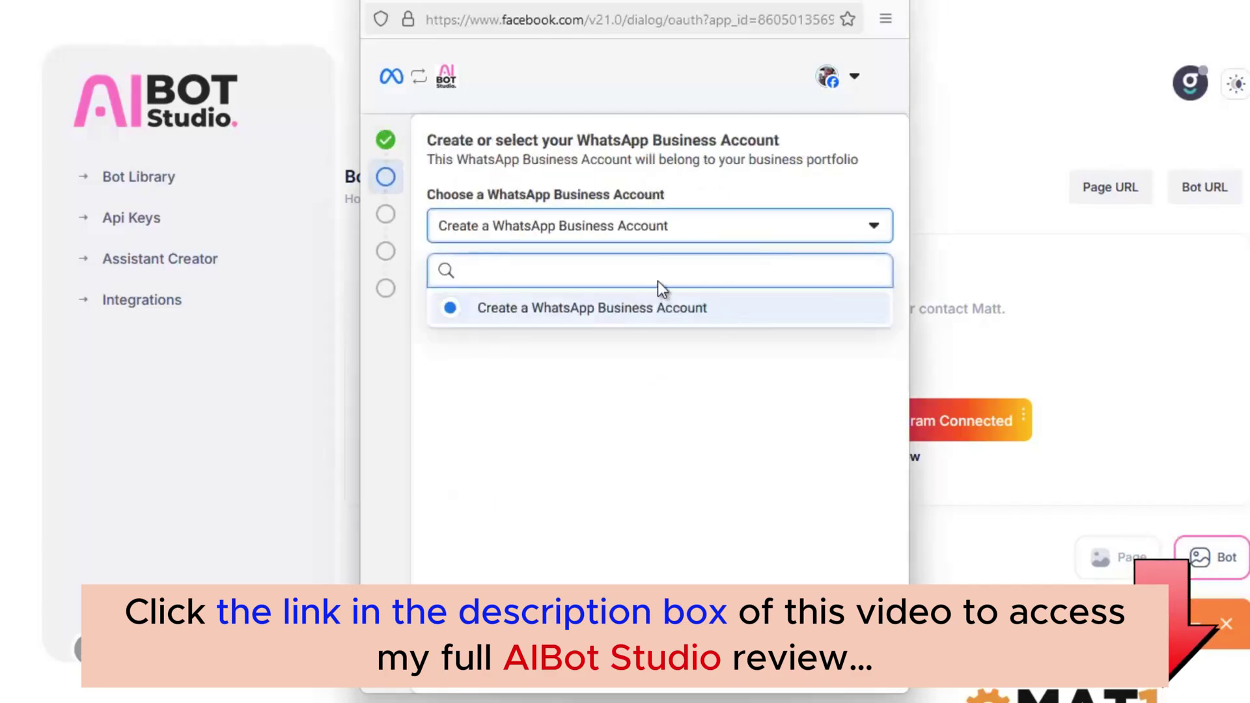
left_click(627, 320)
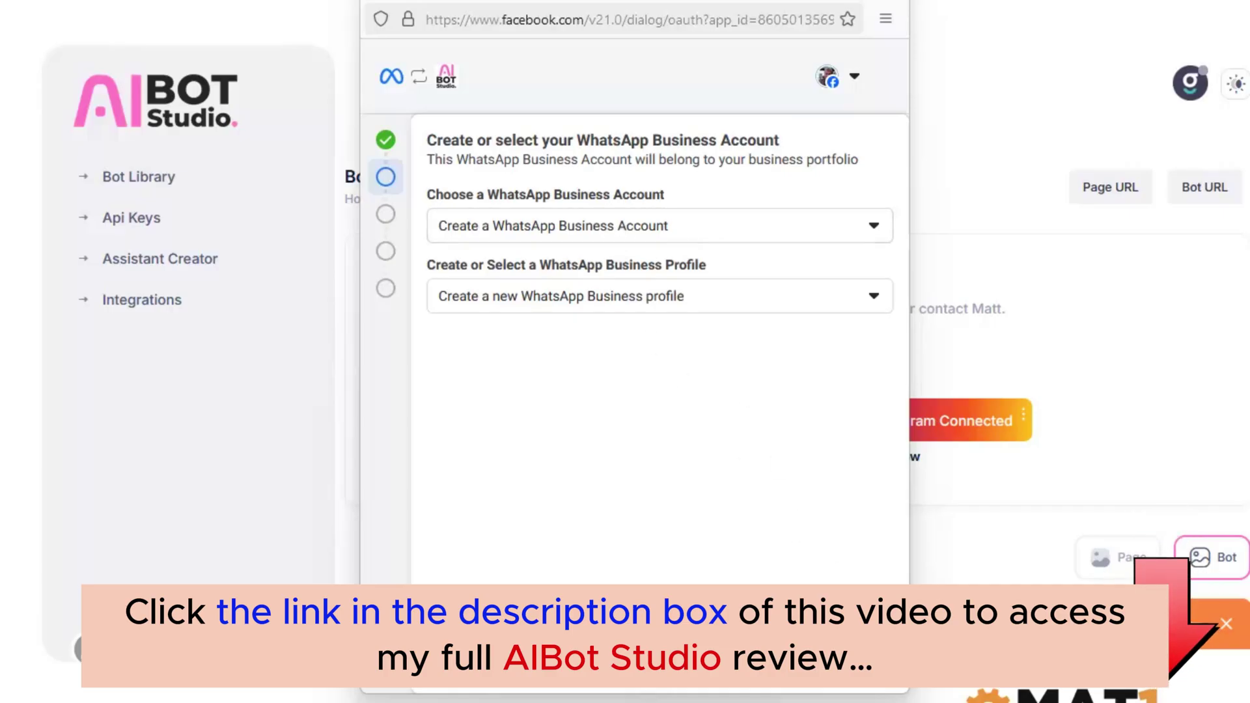
left_click(865, 665)
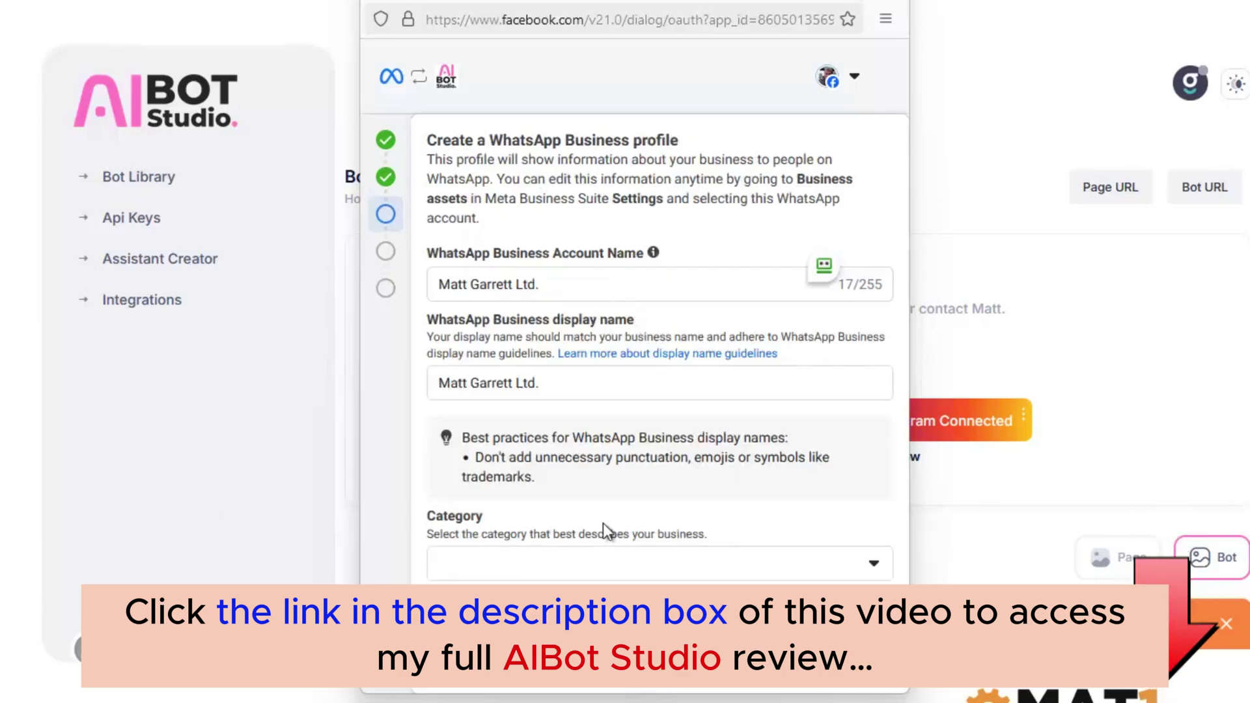
Step: Set the WhatsApp Business profile's category to Other and continue to the phone number stage
left_click(578, 576)
scroll(597, 480, "down", 5)
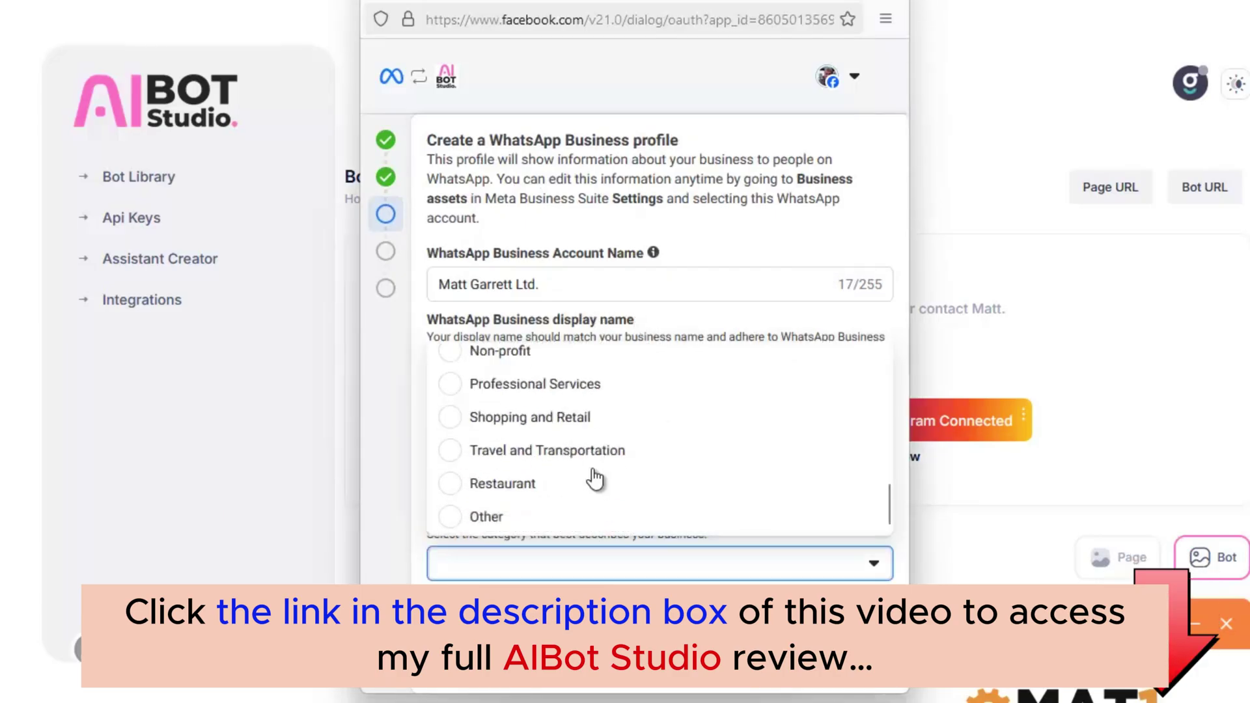
scroll(558, 482, "up", 4)
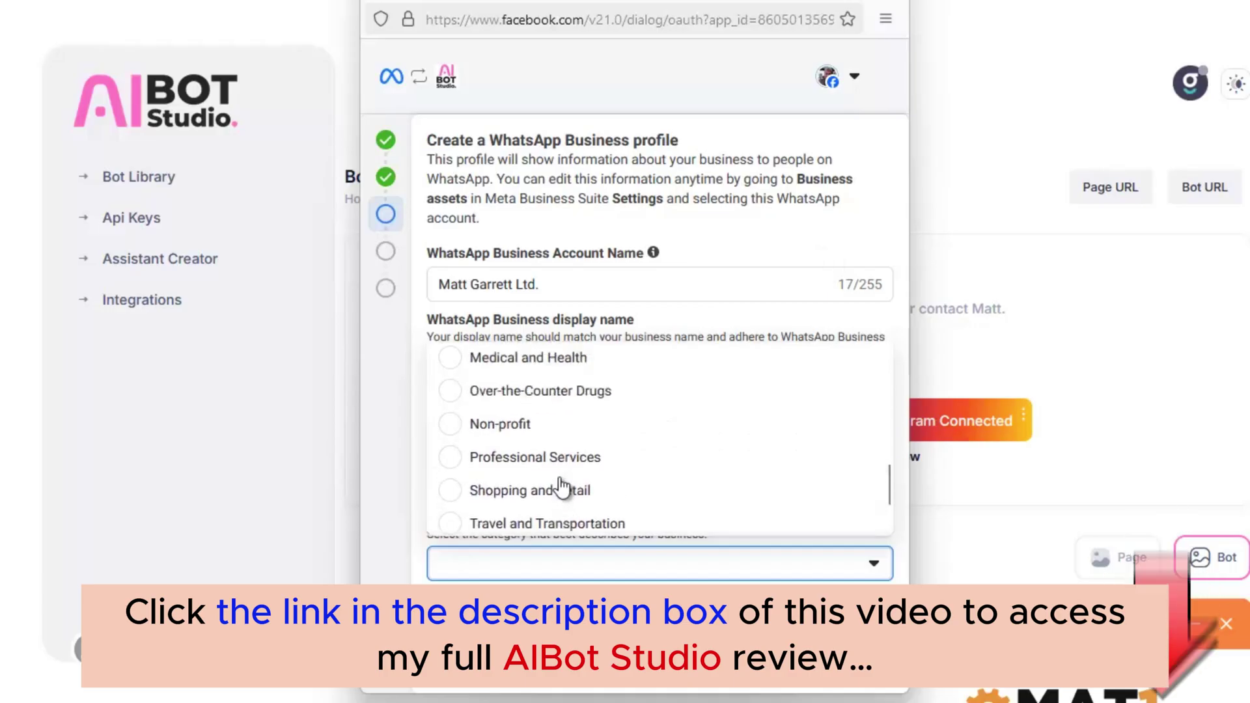
scroll(563, 485, "up", 3)
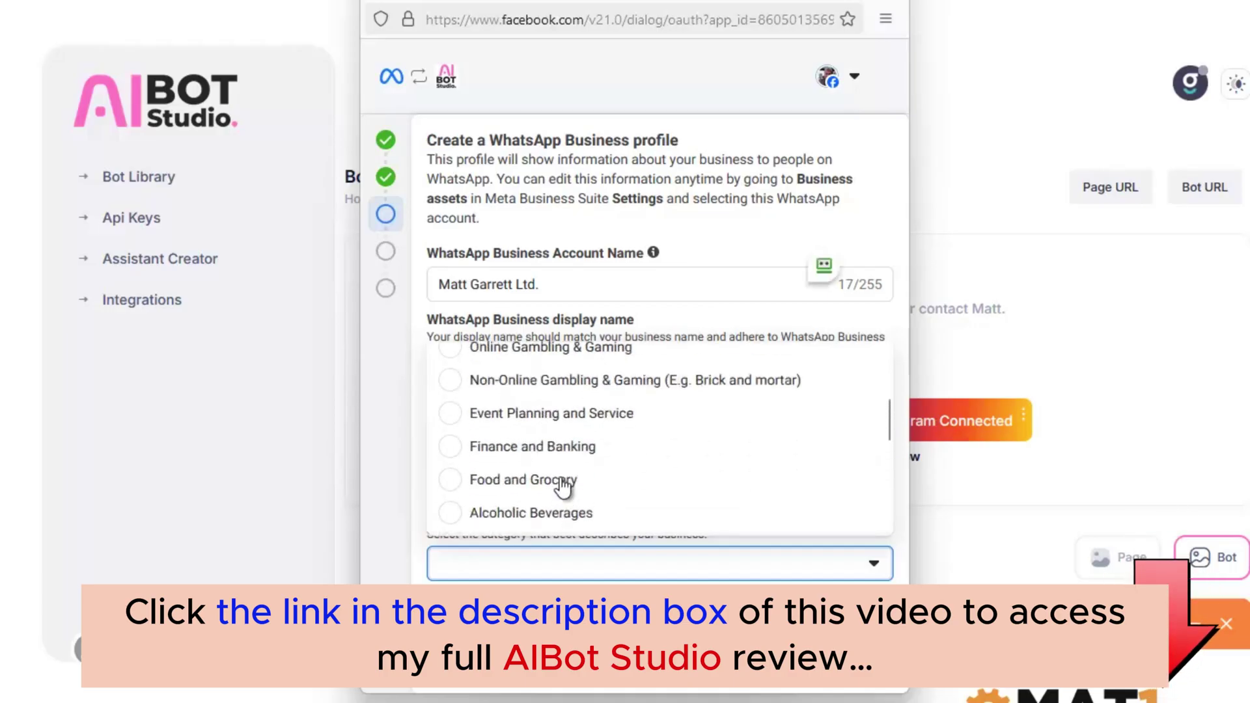
scroll(563, 485, "down", 3)
scroll(560, 485, "down", 4)
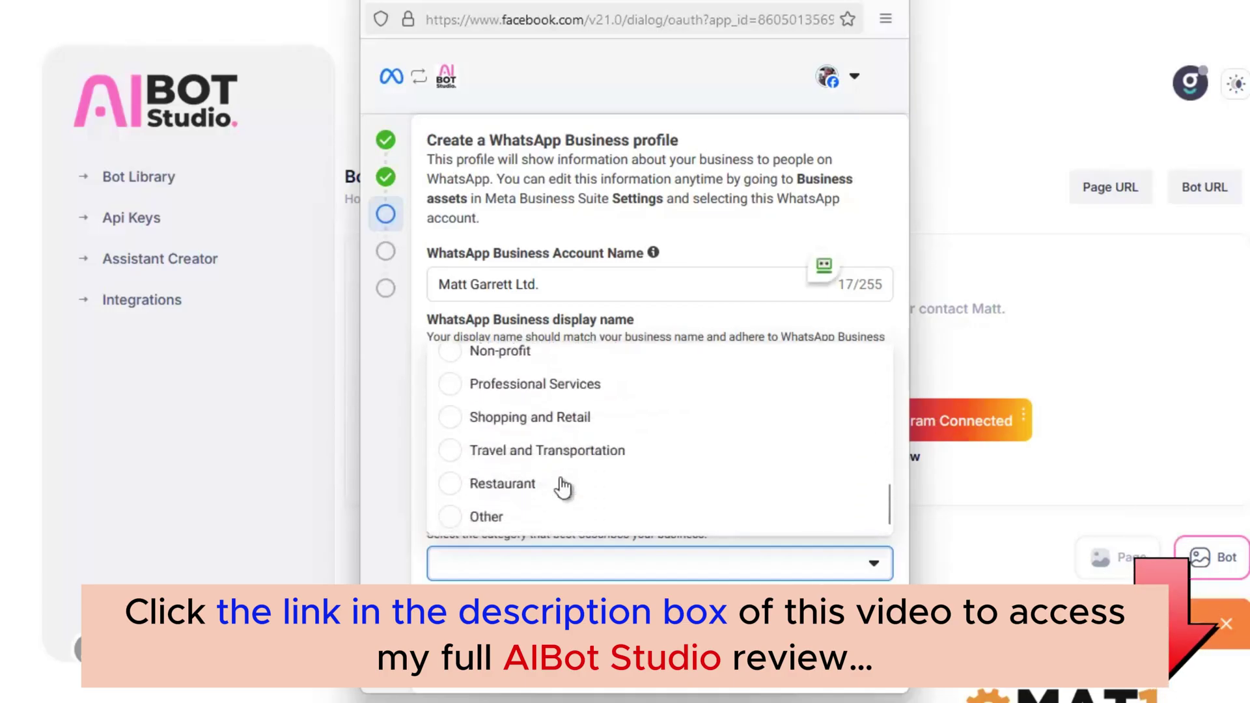
left_click(493, 518)
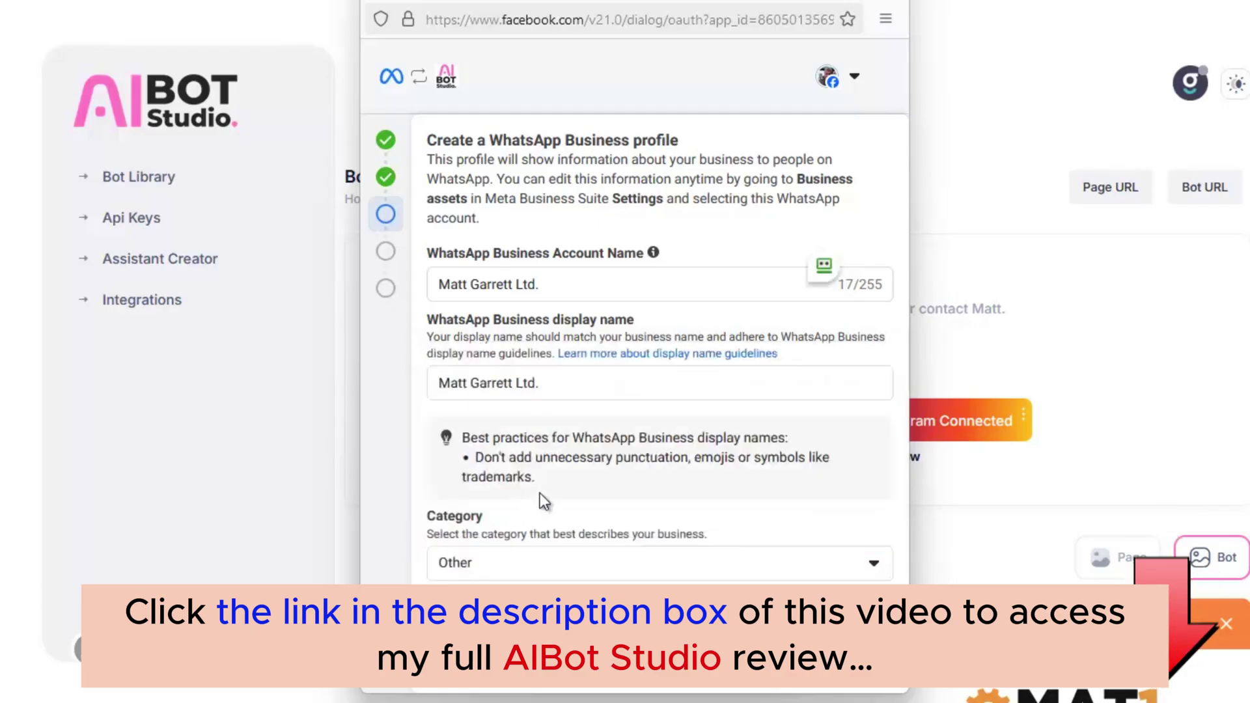
left_click(864, 663)
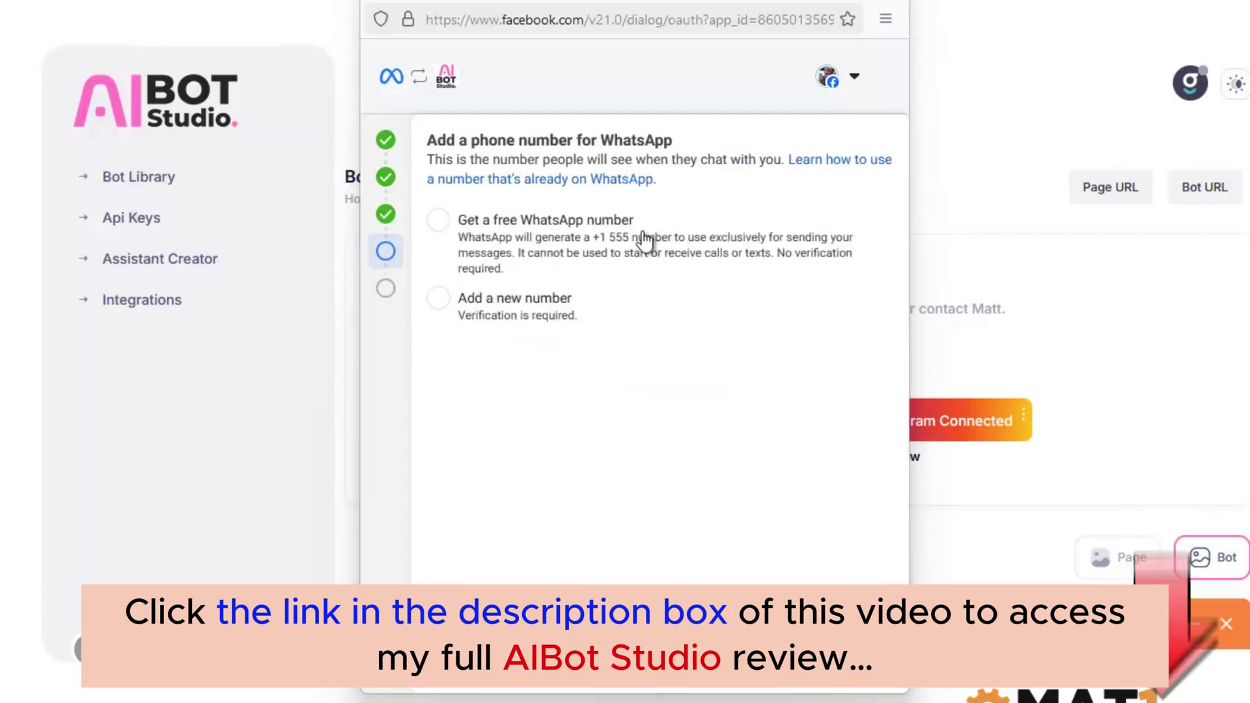
Step: Choose to add a new phone number for WhatsApp and approve AI Bot Studio's WhatsApp access request
left_click(439, 301)
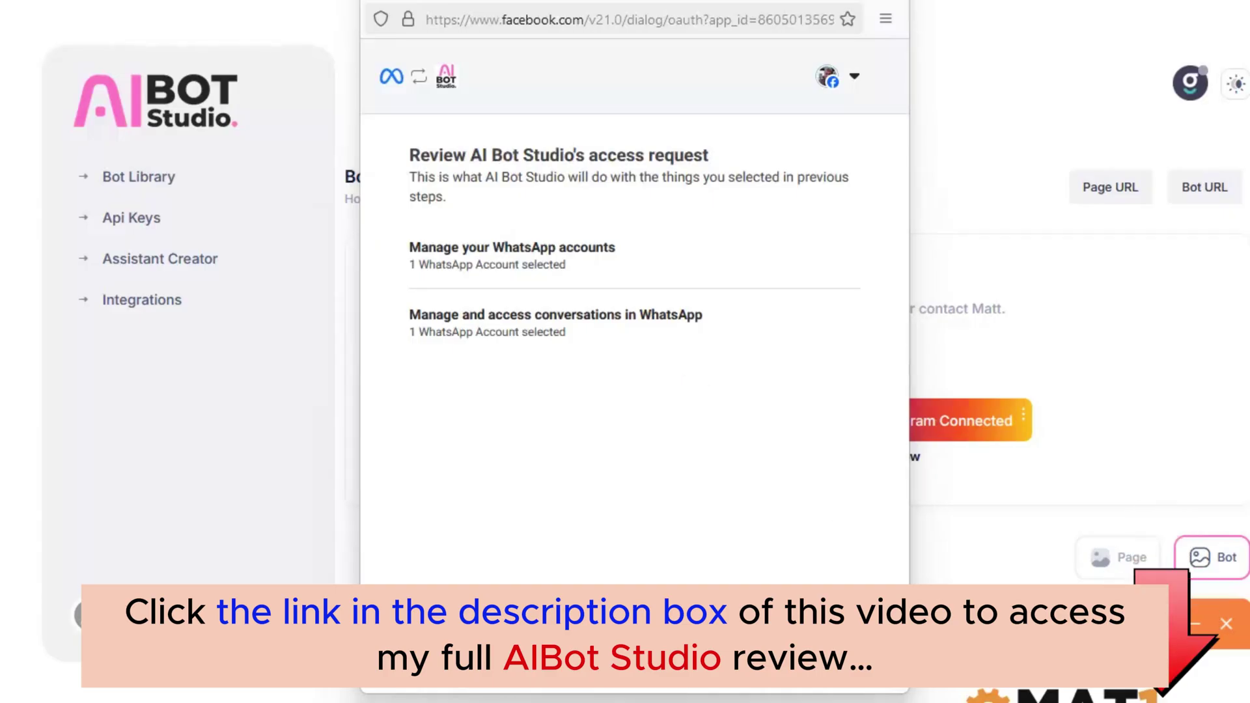
left_click(822, 650)
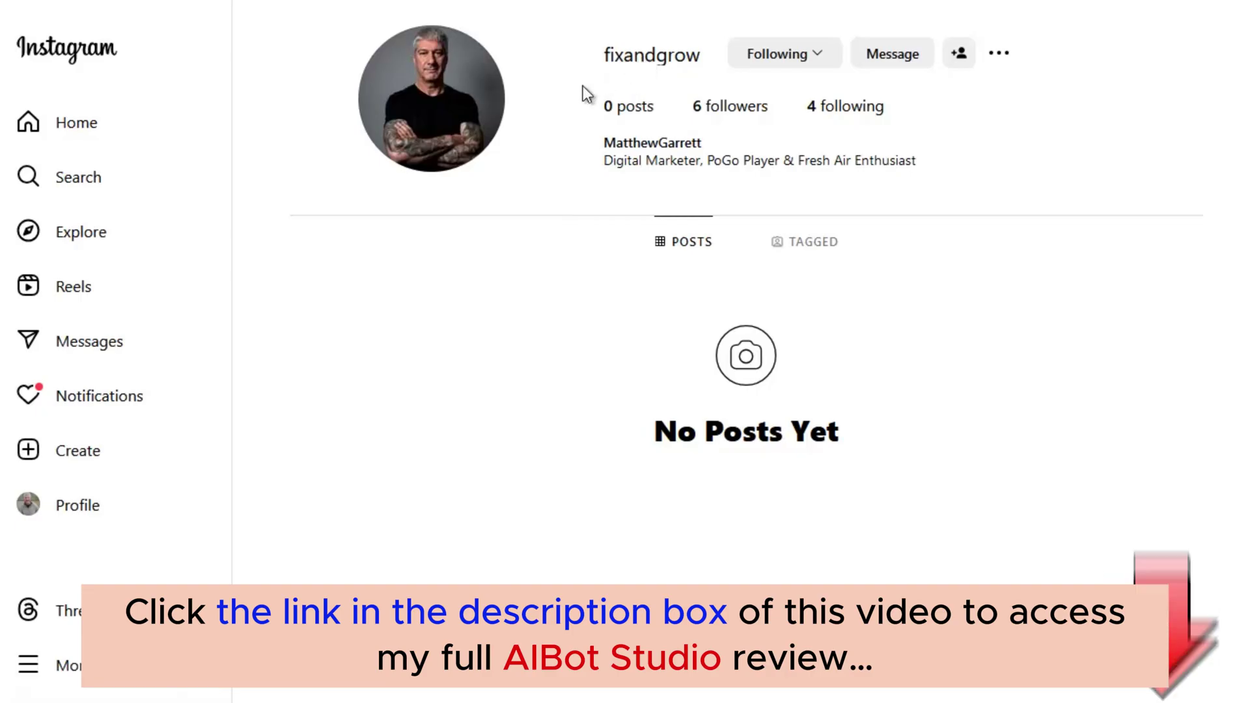
Step: Send a test direct message to the fixandgrow account on Instagram
left_click(879, 60)
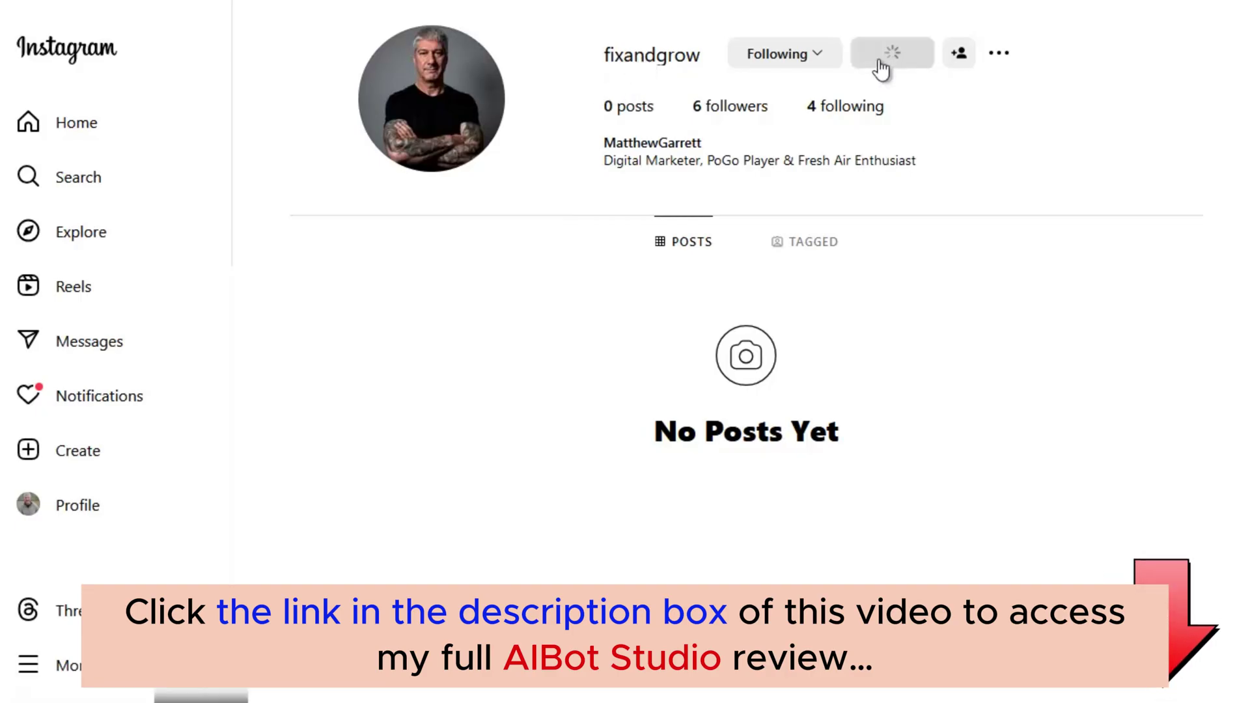
type("H")
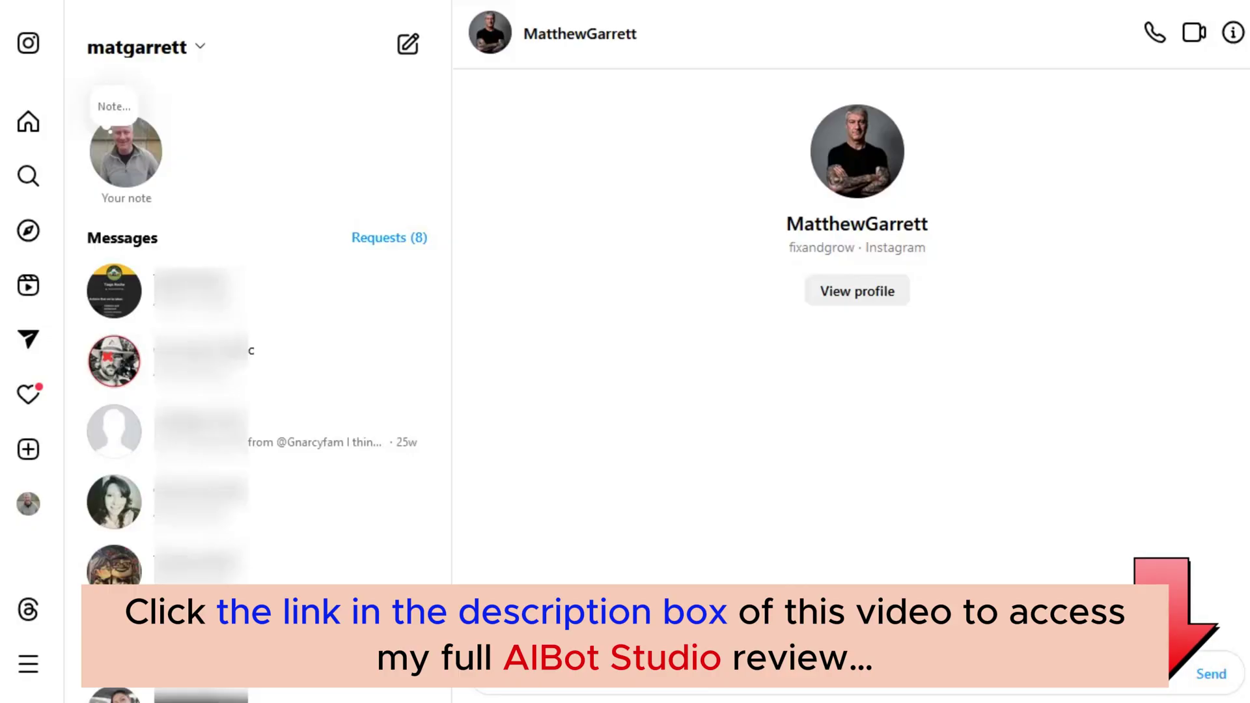
key("Return")
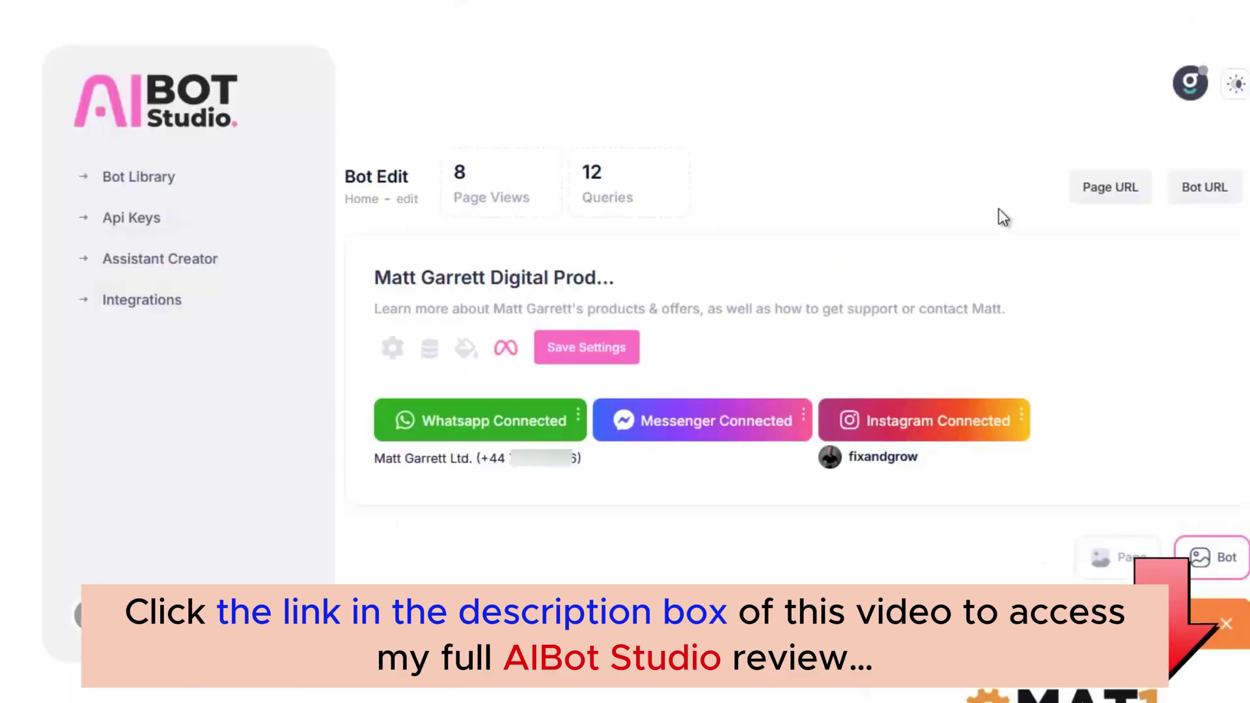
Step: Return to AI Bot Studio and open the Bot Library
left_click(171, 176)
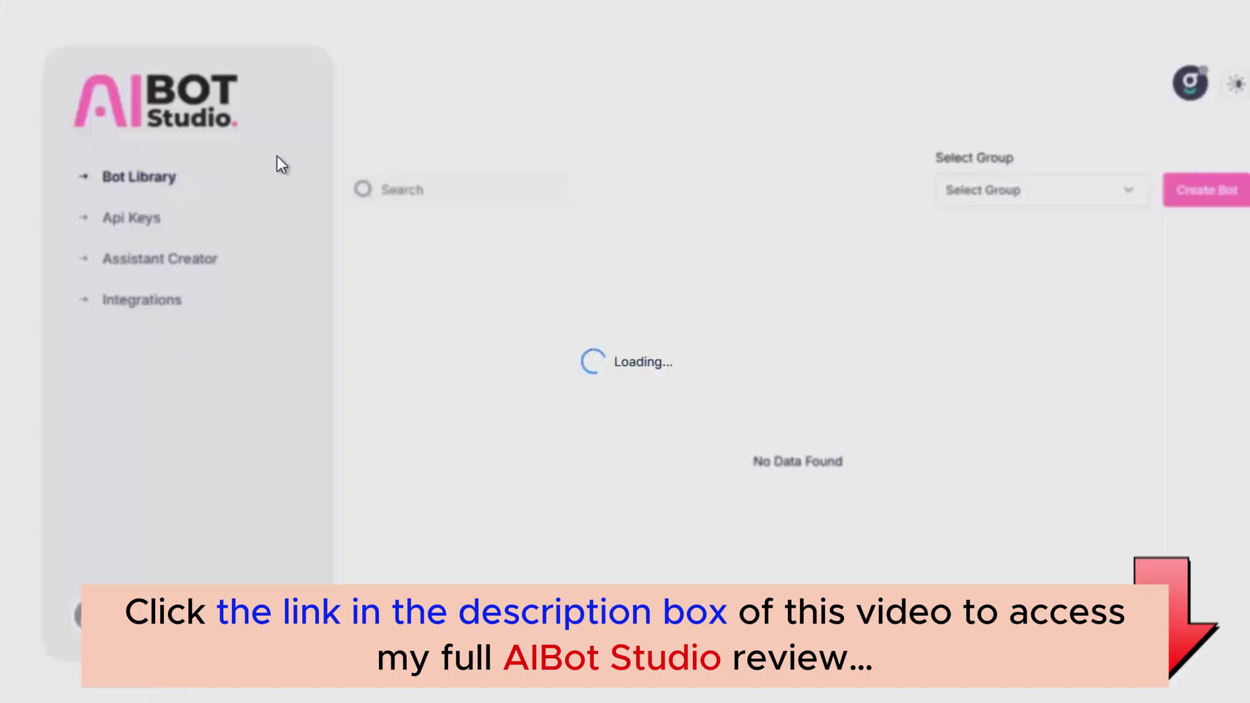